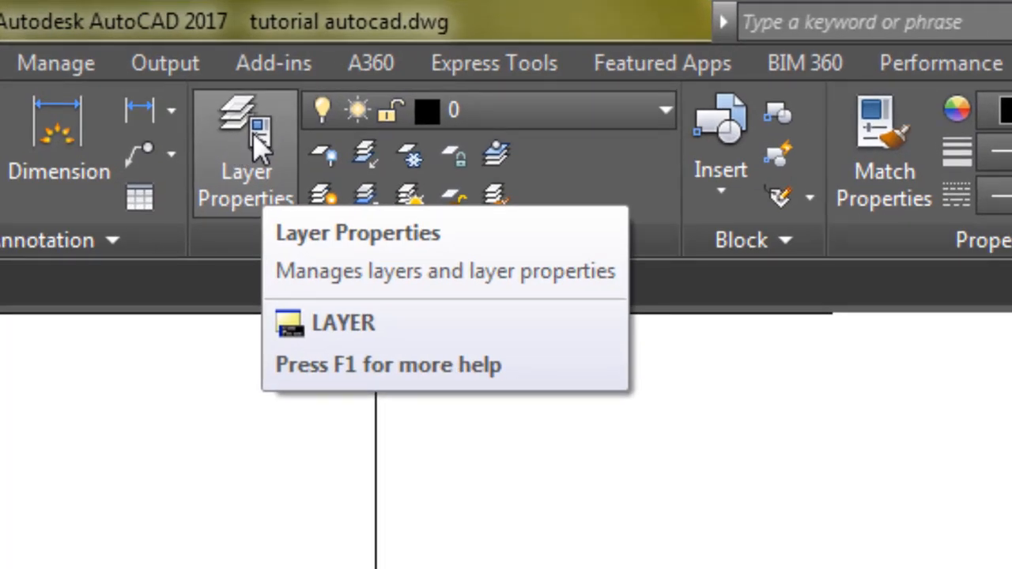
Create a new layer named door.
click(256, 136)
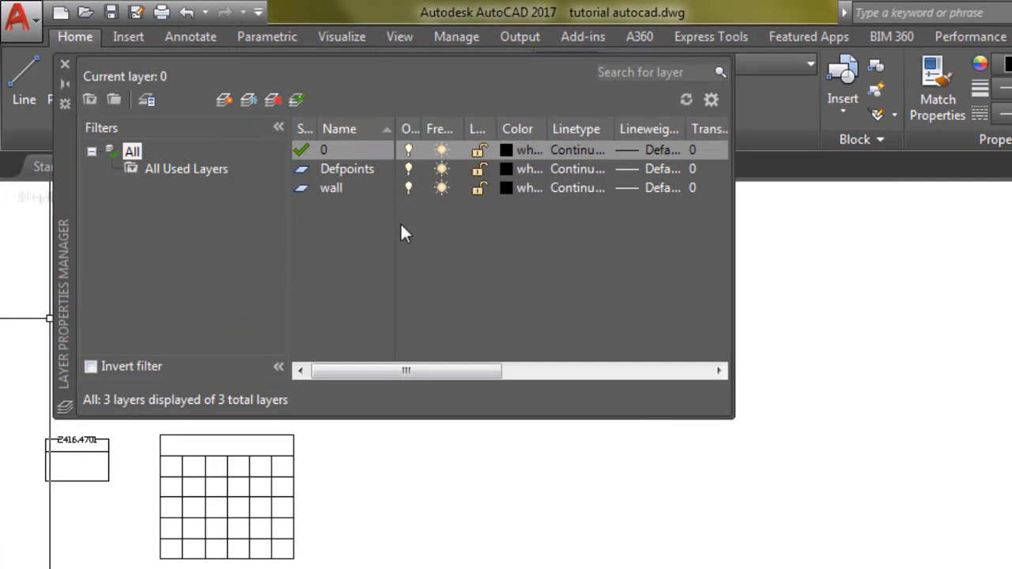
click(224, 102)
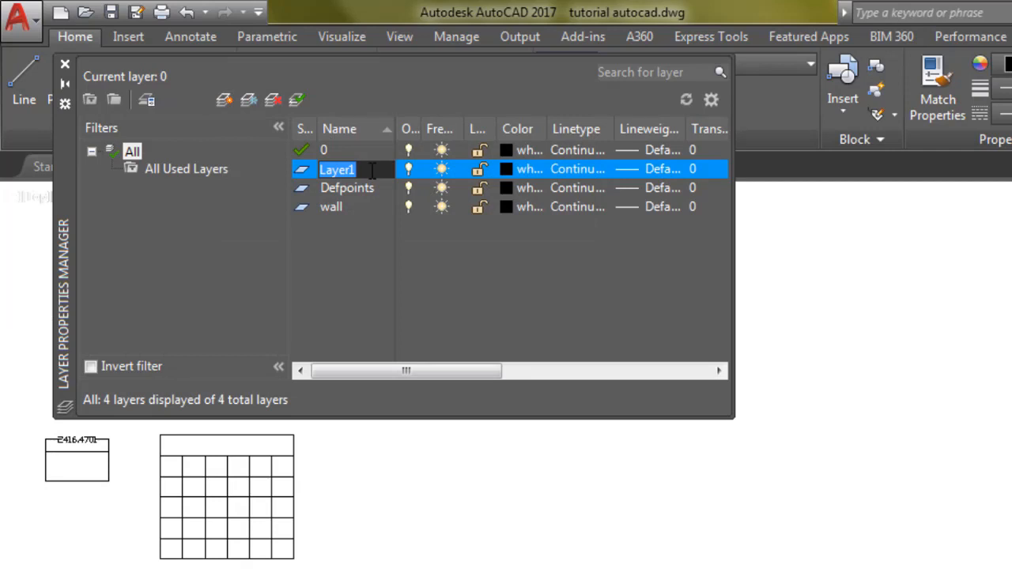
text(do)
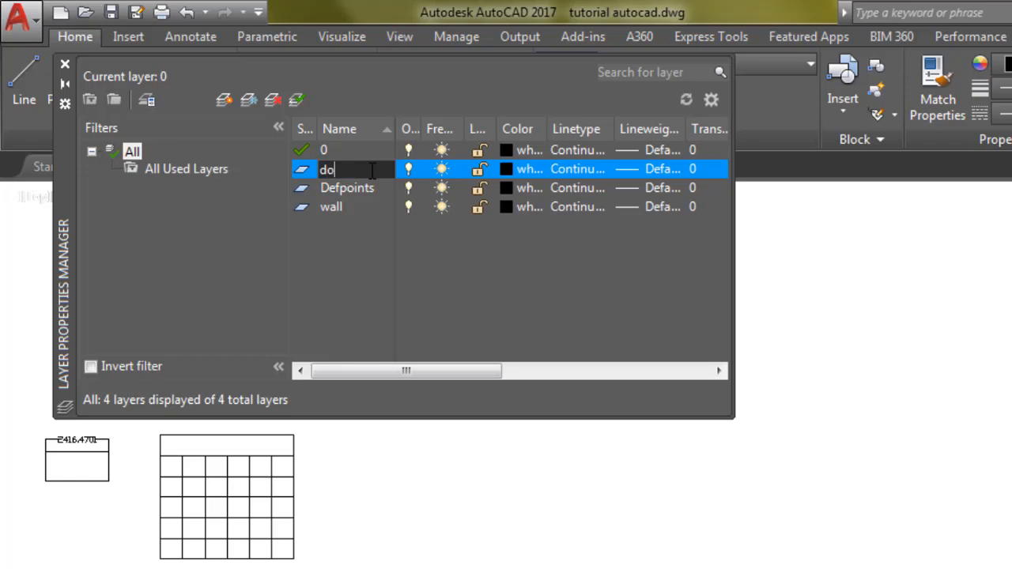
text(or)
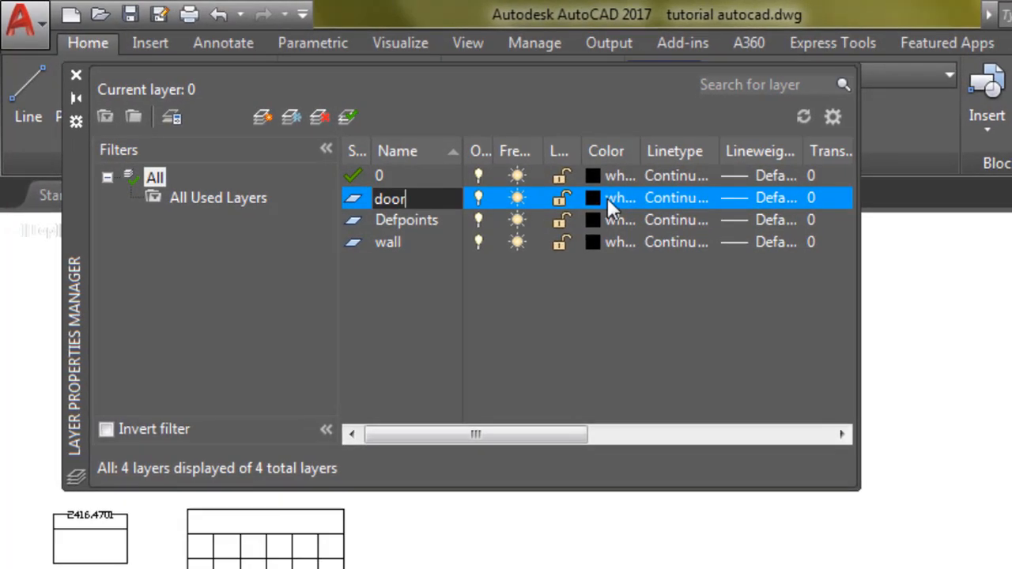
Set the door layer's color to index color 196.
click(608, 198)
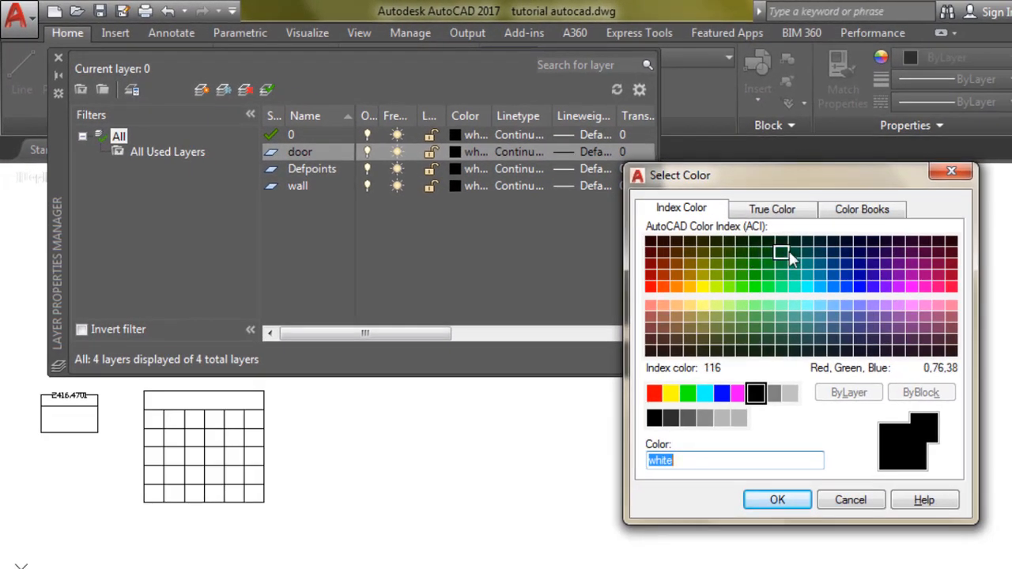
click(885, 253)
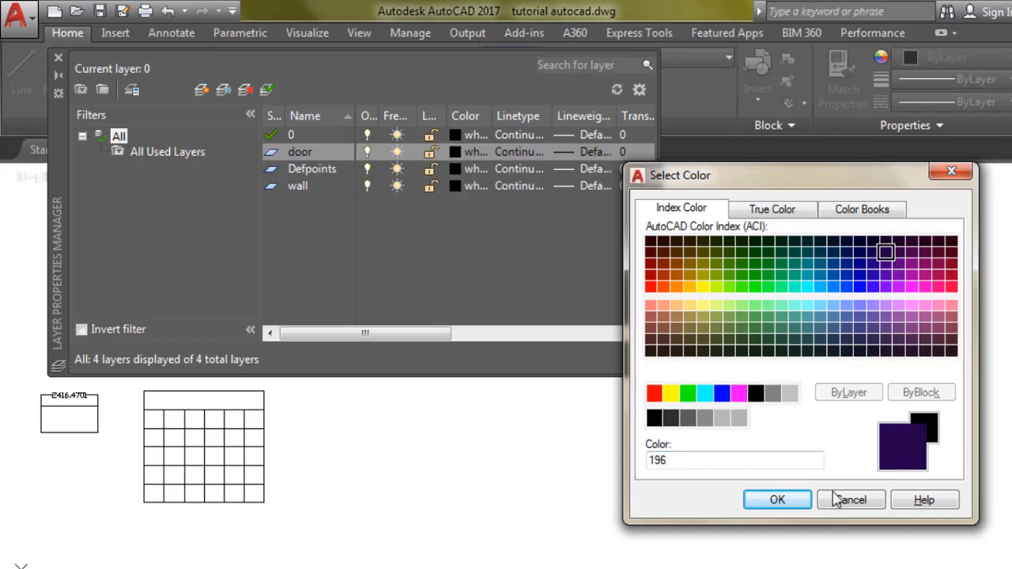
click(777, 501)
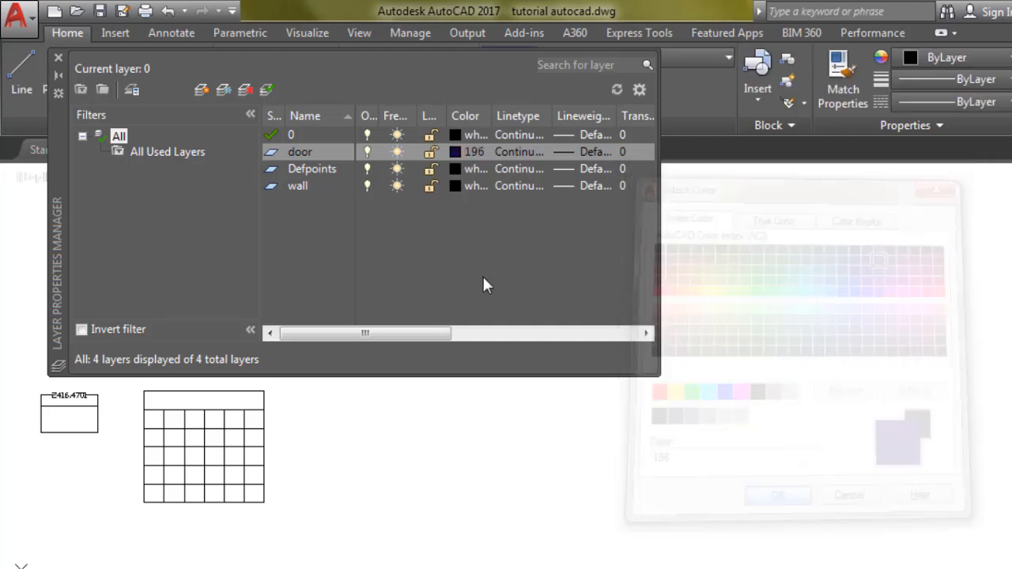
Assign the Continuous linetype and a 0.00 mm lineweight to the door layer, and close the layer manager.
click(519, 152)
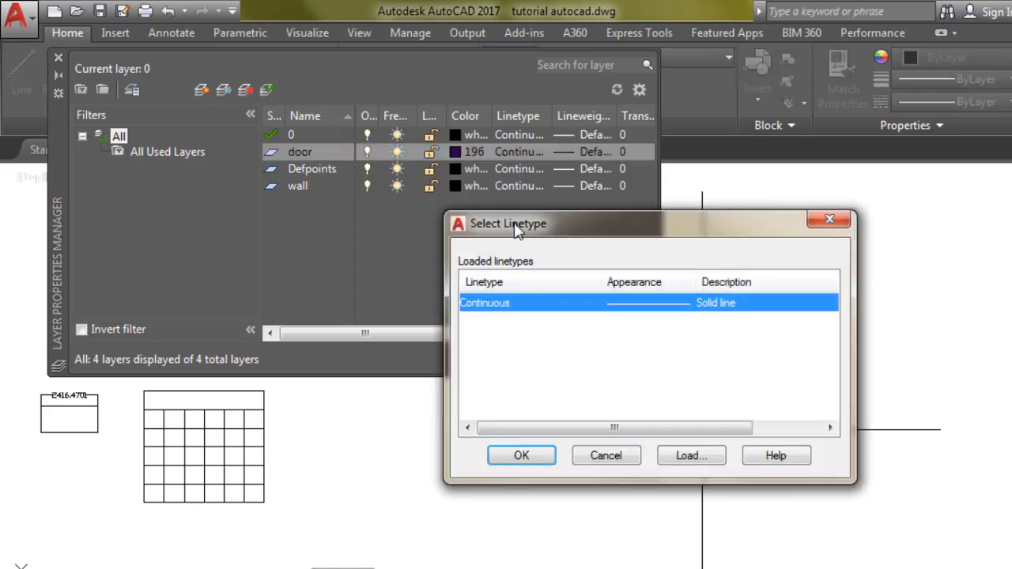
click(520, 457)
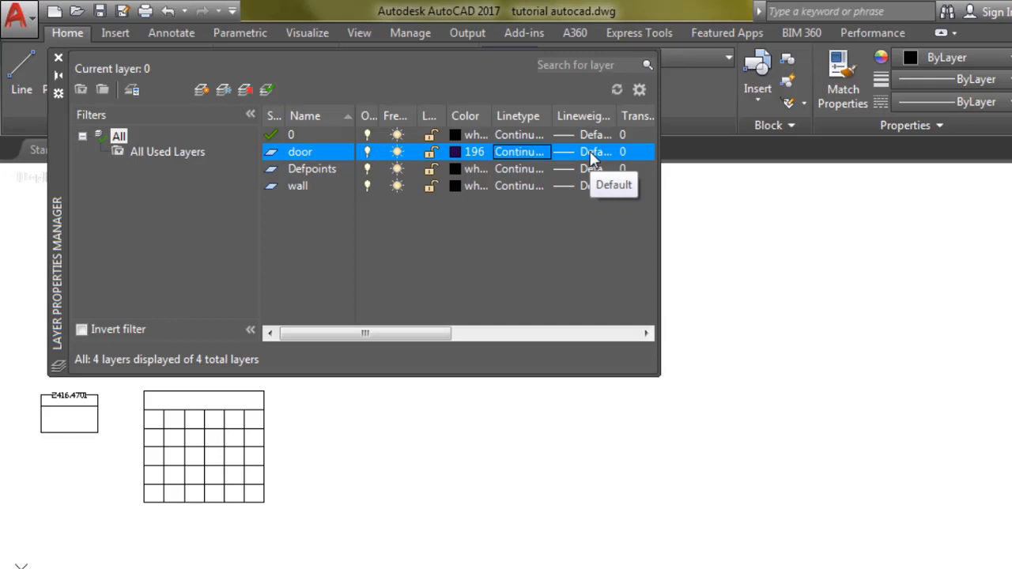
click(594, 152)
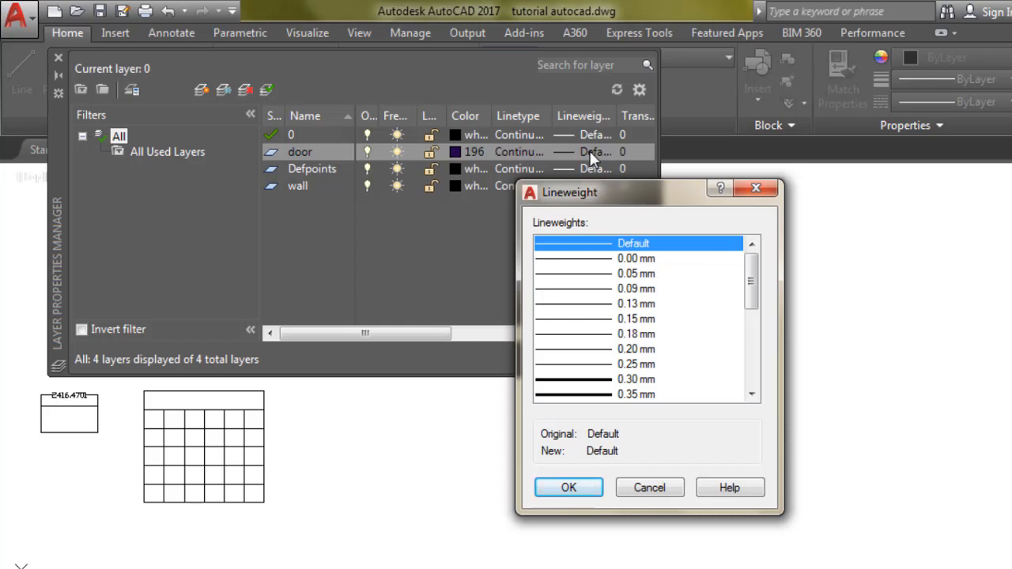
click(597, 264)
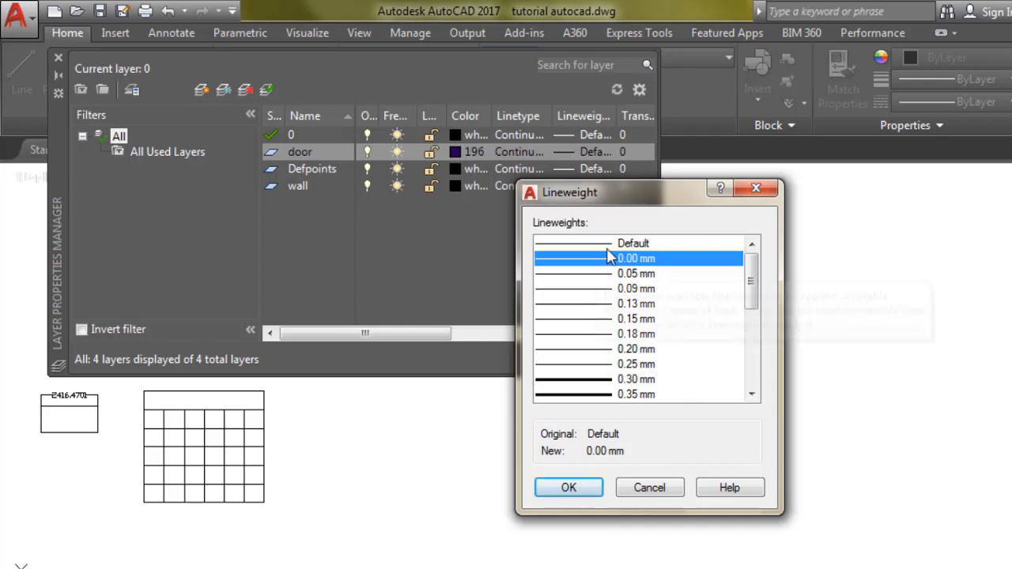
click(569, 488)
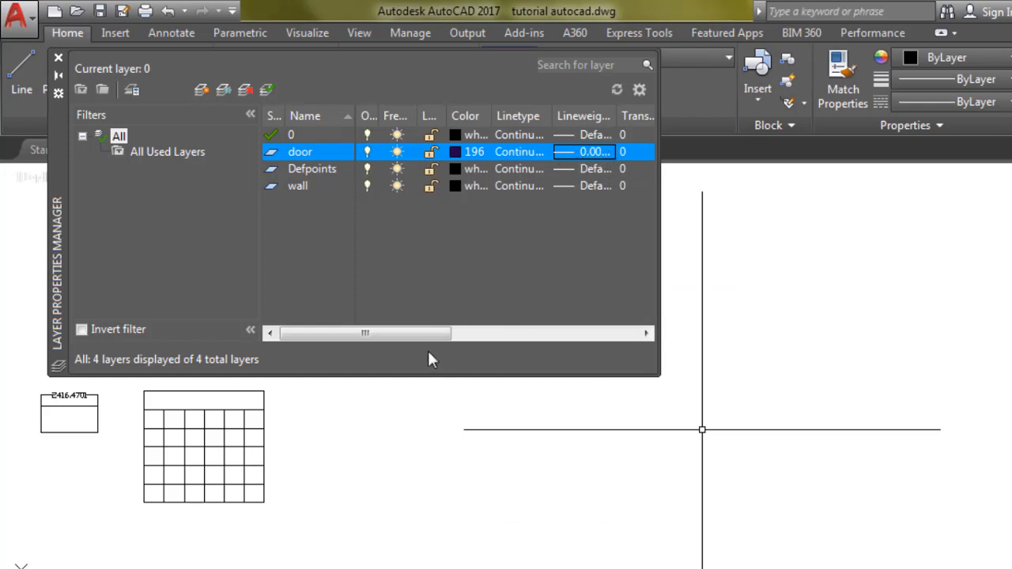
drag(430, 334, 388, 339)
click(58, 62)
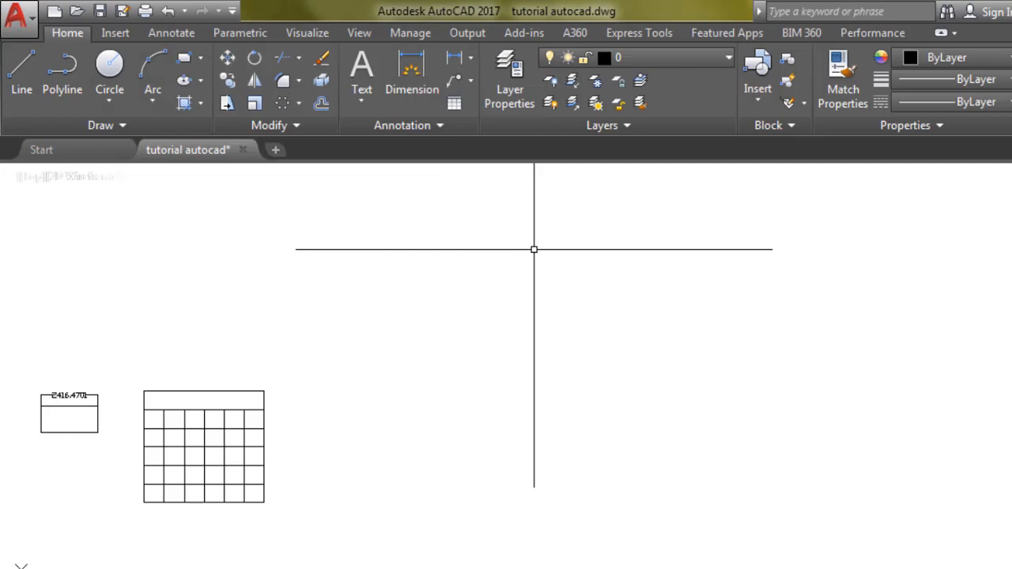
Make door the current layer and draw a closed four-sided outline with a slanted top edge in the empty area beside the table grid.
click(727, 58)
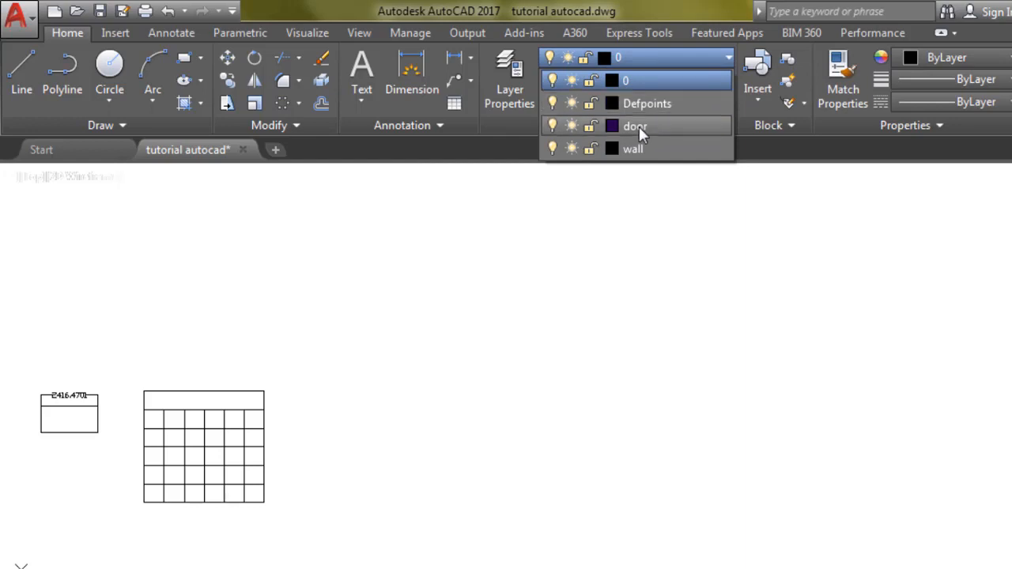
click(638, 127)
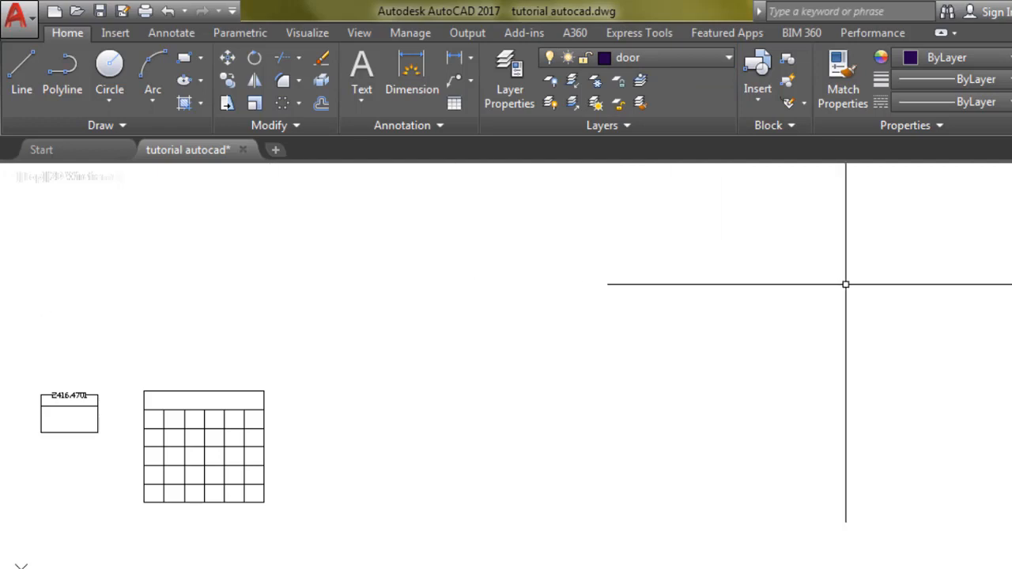
click(23, 94)
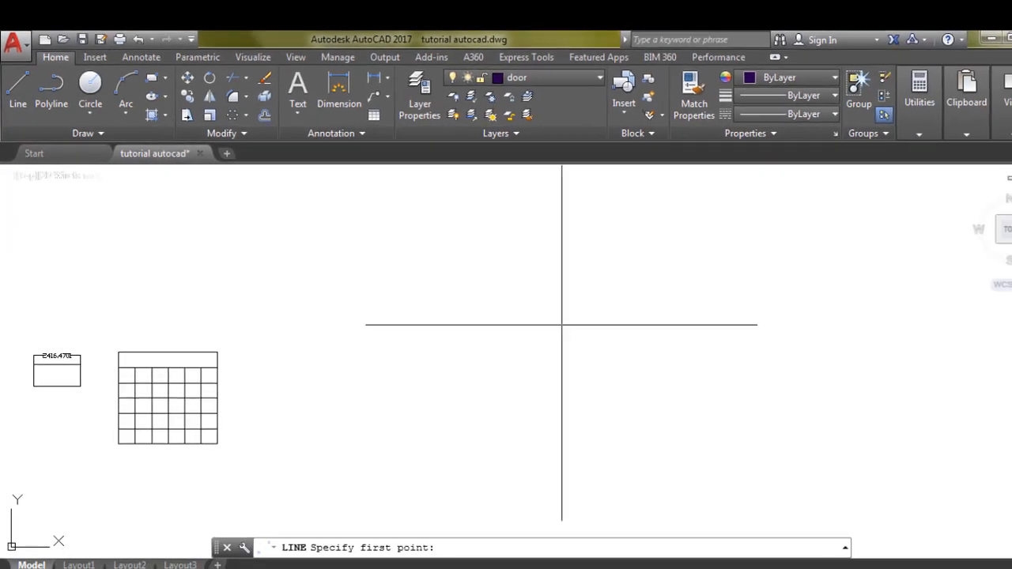
click(528, 271)
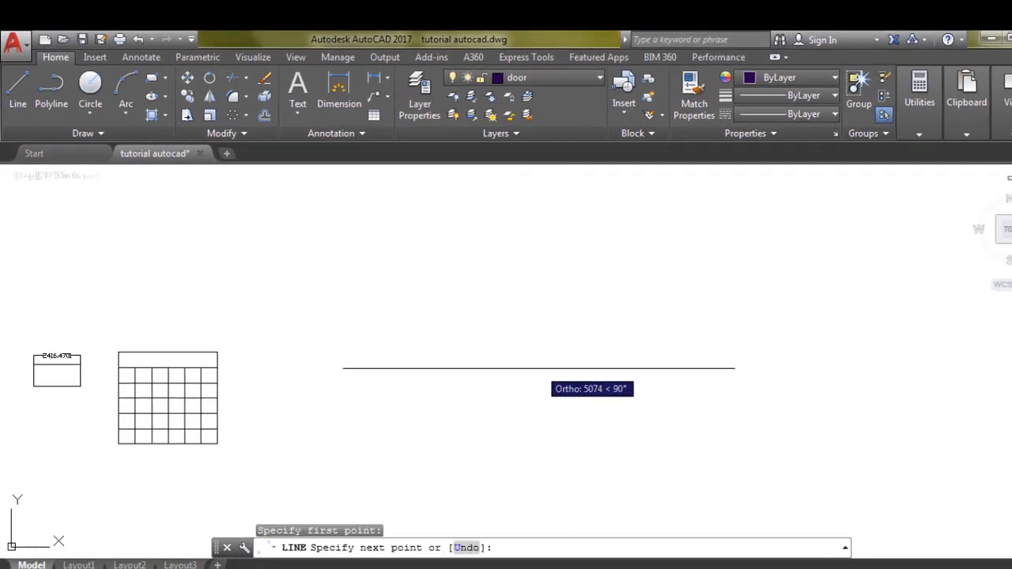
click(537, 368)
click(662, 367)
click(657, 288)
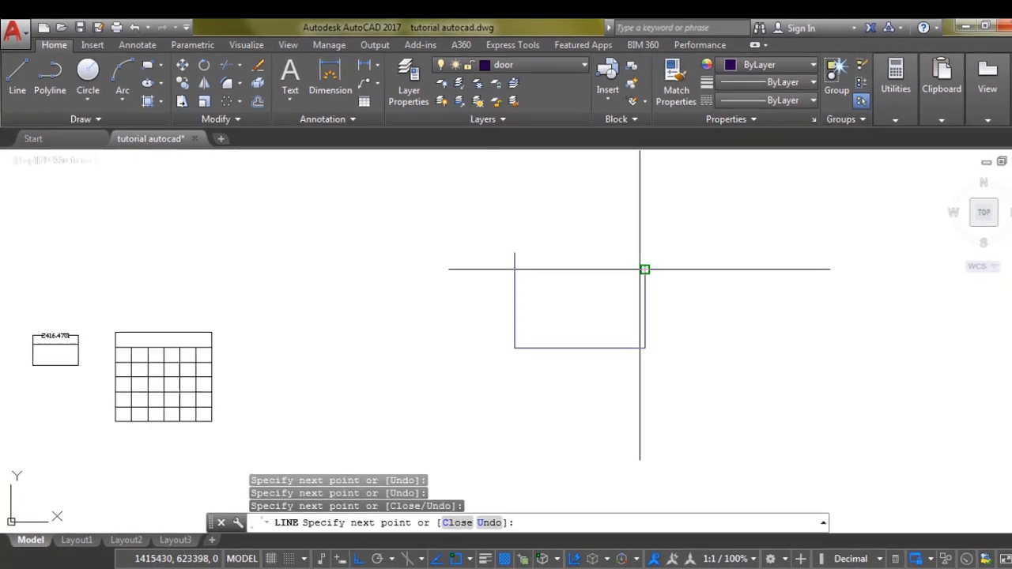
click(515, 253)
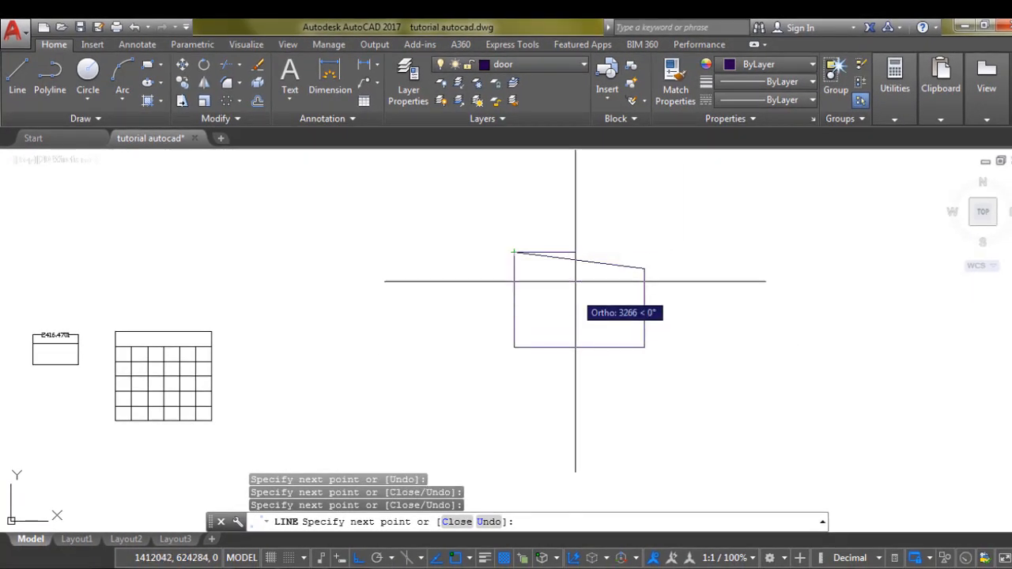
key(Return)
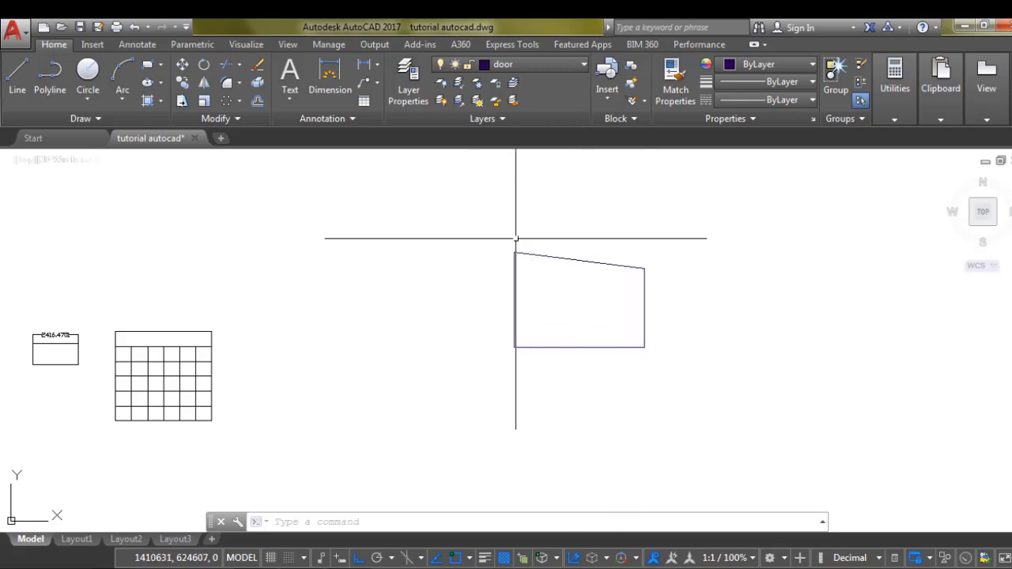
click(441, 85)
click(441, 84)
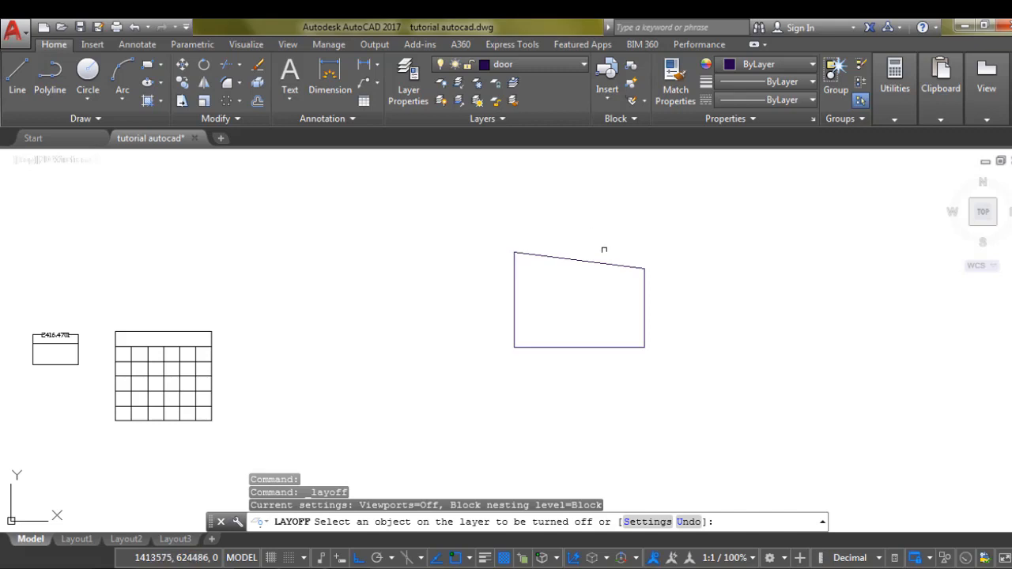
key(Escape)
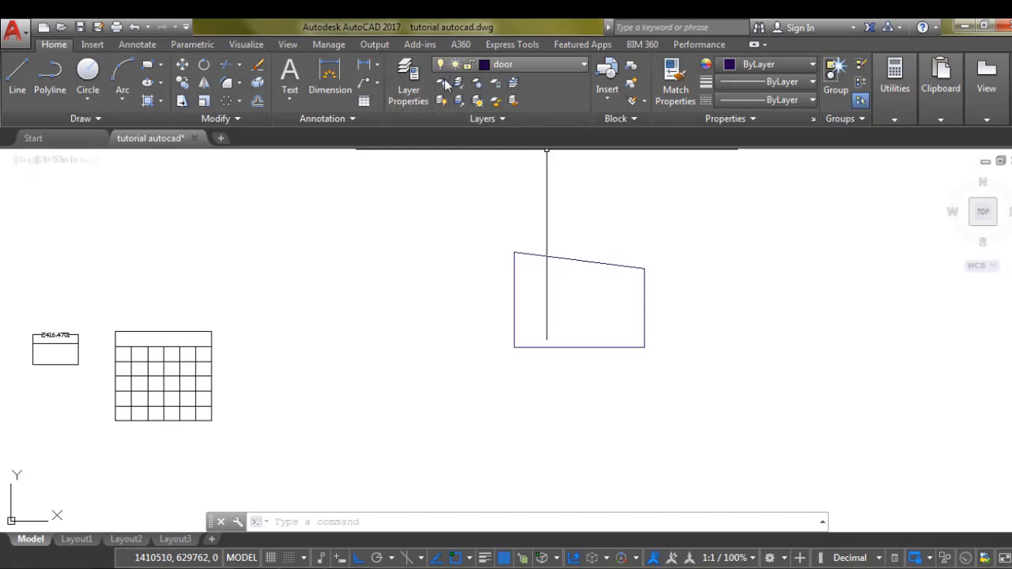
Define a block named wse from the four lines of the slanted-top outline, converting them to a block with base point 0,0,0.
scroll(40, 351, down, 1)
scroll(632, 323, up, 1)
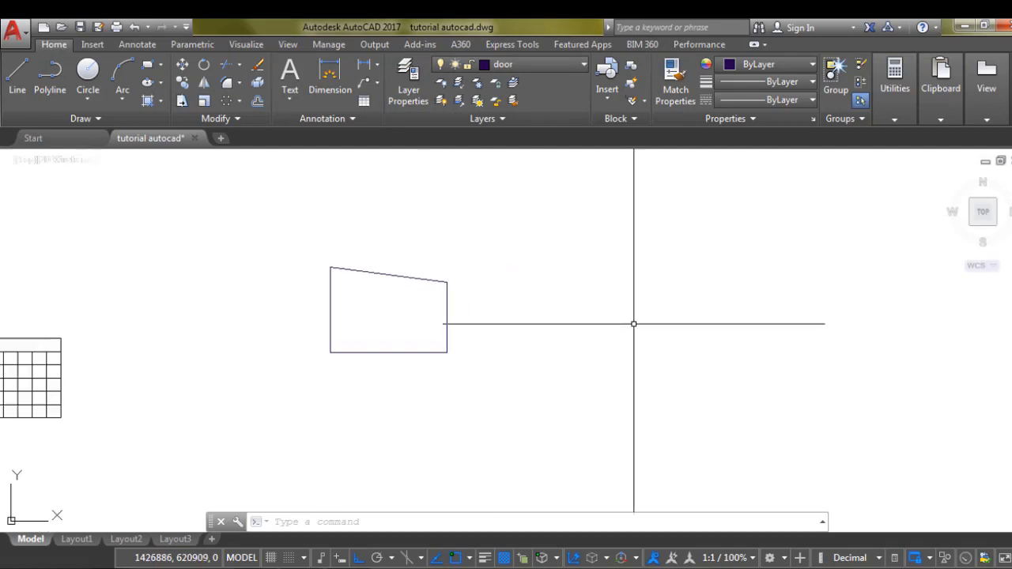
scroll(539, 225, up, 1)
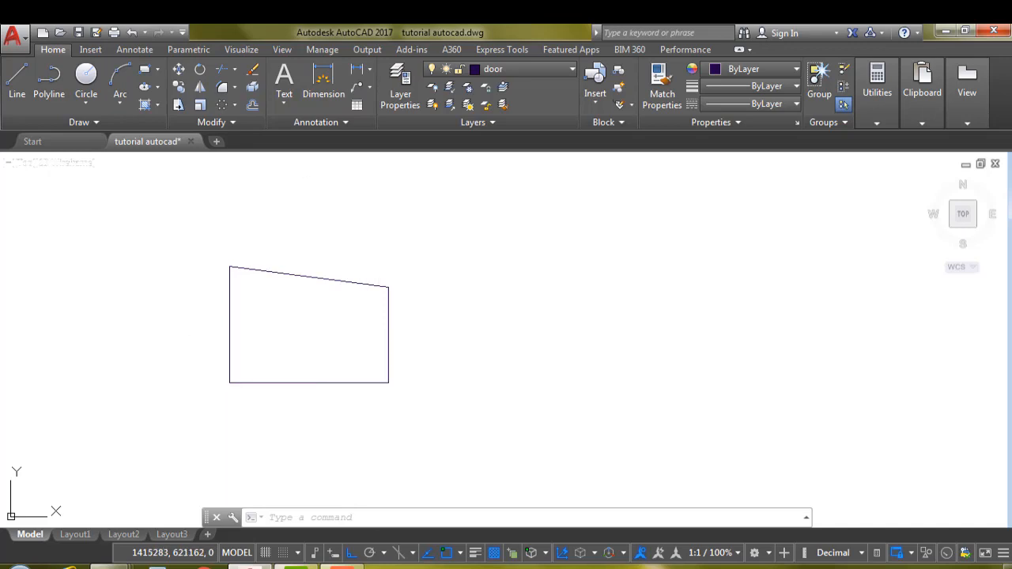
click(620, 73)
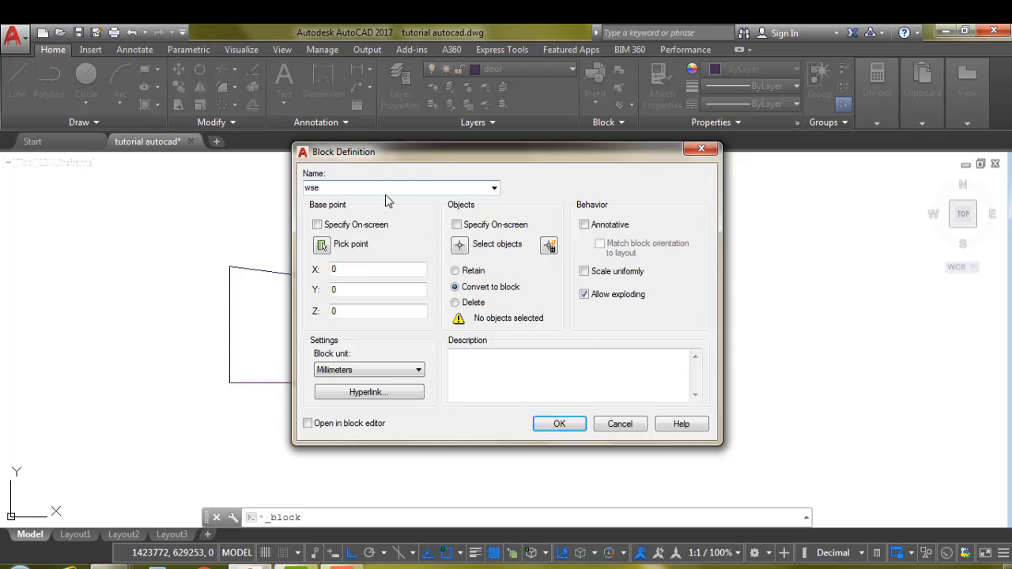
click(461, 246)
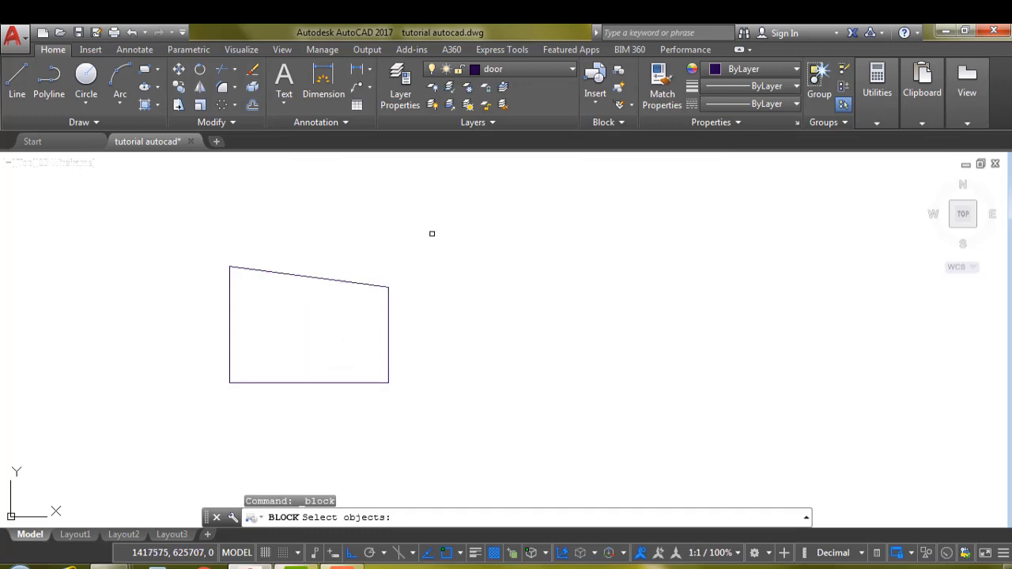
mouse_move(433, 233)
mouse_down()
mouse_move(377, 289)
mouse_move(266, 355)
mouse_move(143, 255)
mouse_up()
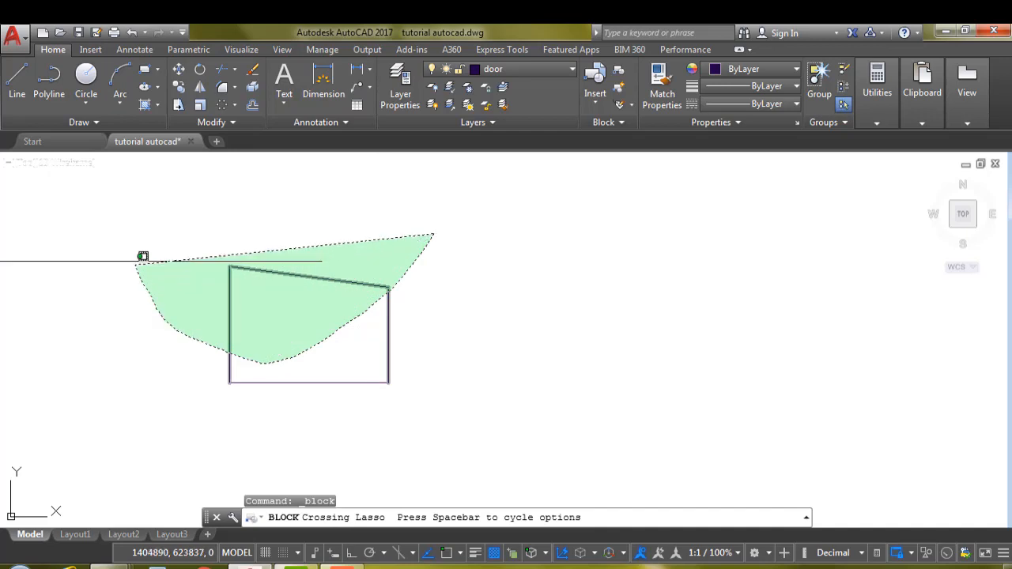
mouse_move(431, 439)
mouse_down()
mouse_move(210, 271)
mouse_move(137, 348)
mouse_up()
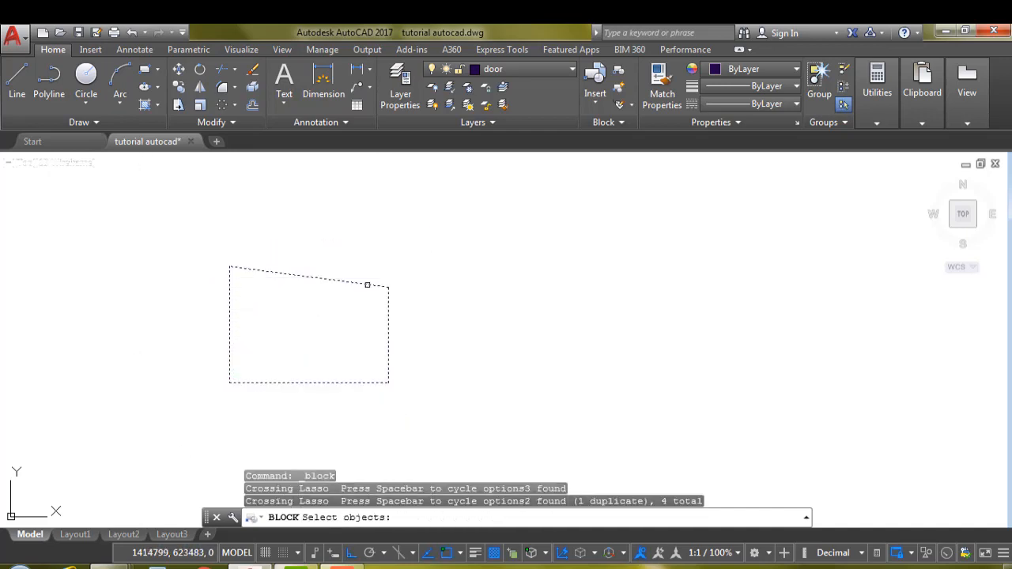
key(Return)
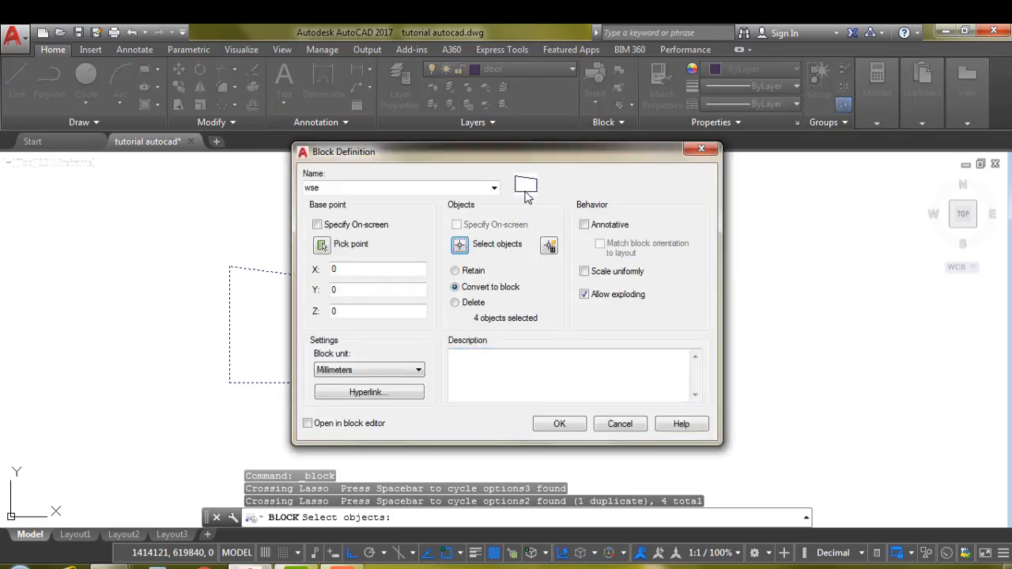
click(561, 423)
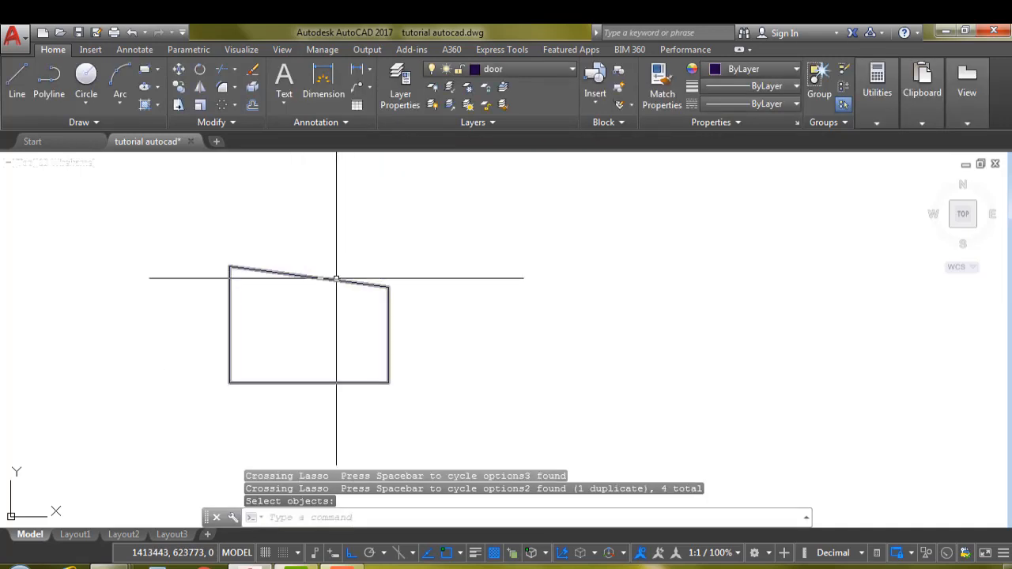
scroll(347, 283, down, 1)
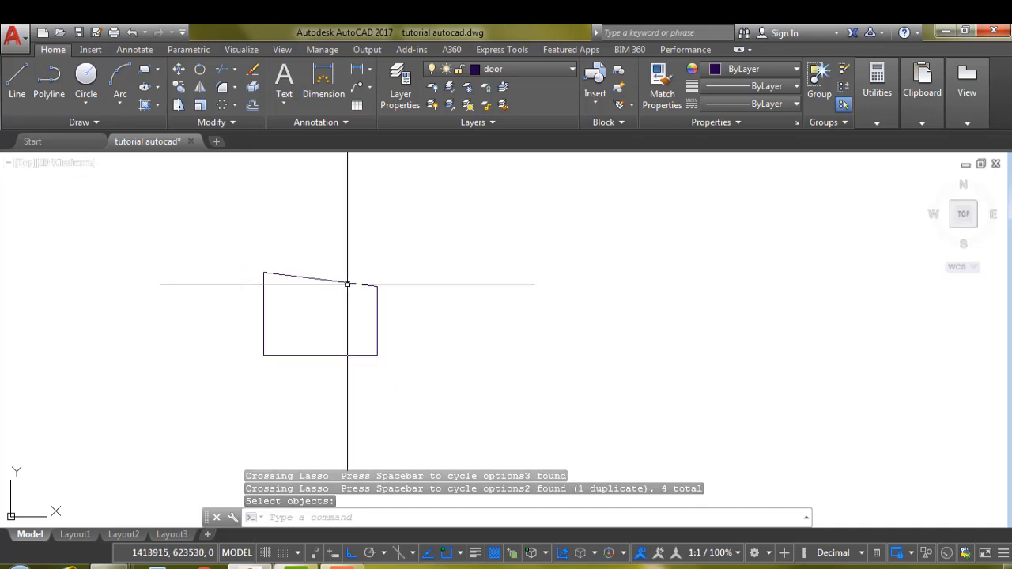
scroll(271, 313, up, 1)
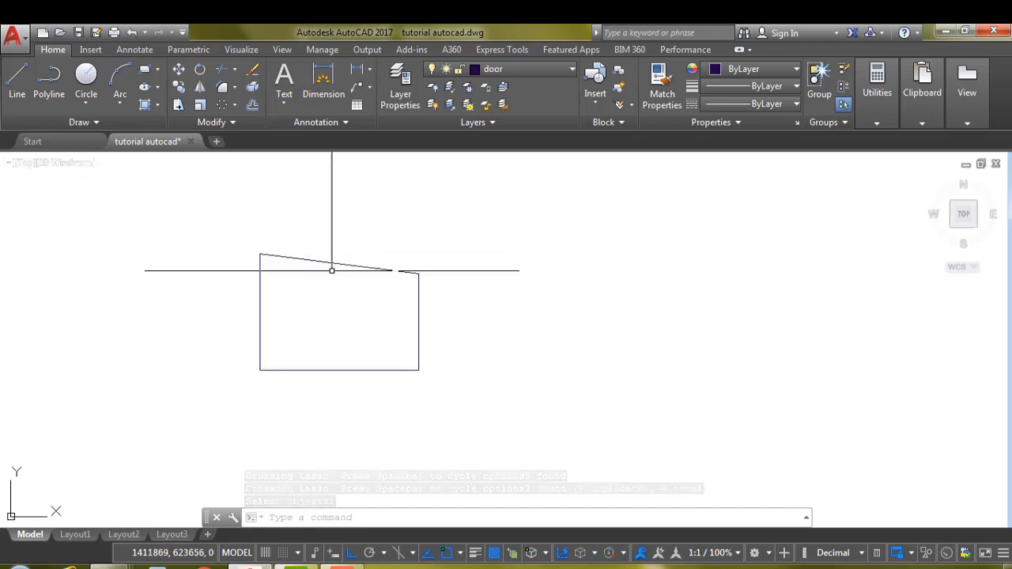